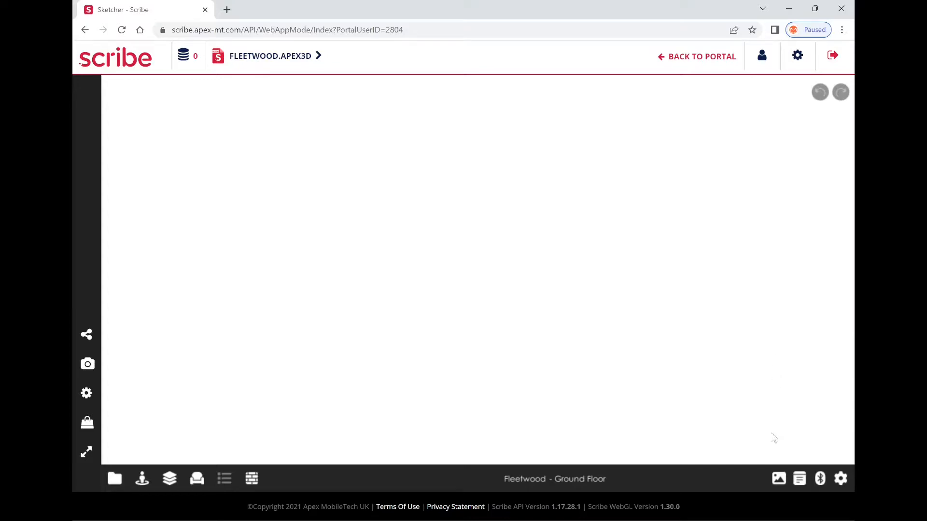
Step: Import the plan image Fleetwood Unit 1.jpg as a background photo for the ground floor
{"action": "left_click", "coordinate": [778, 480]}
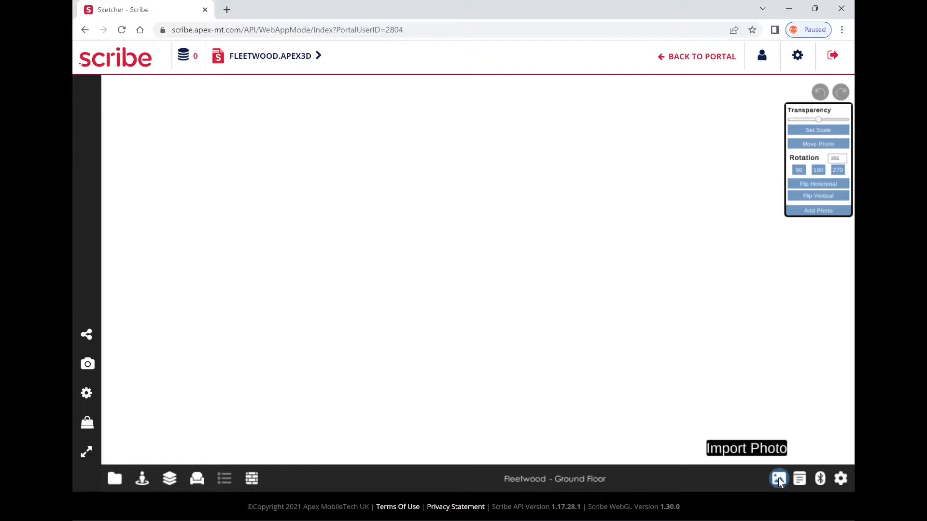
{"action": "left_click", "coordinate": [816, 211]}
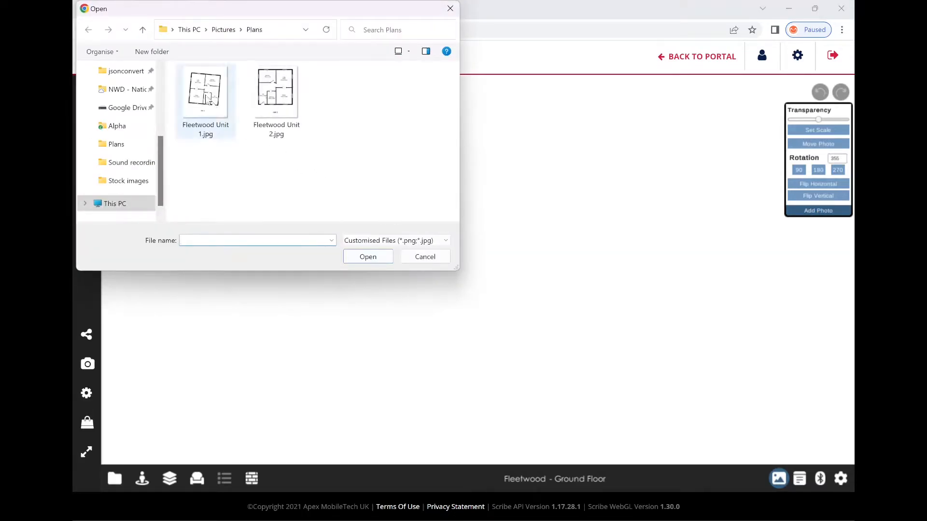
{"action": "double_click", "coordinate": [208, 100]}
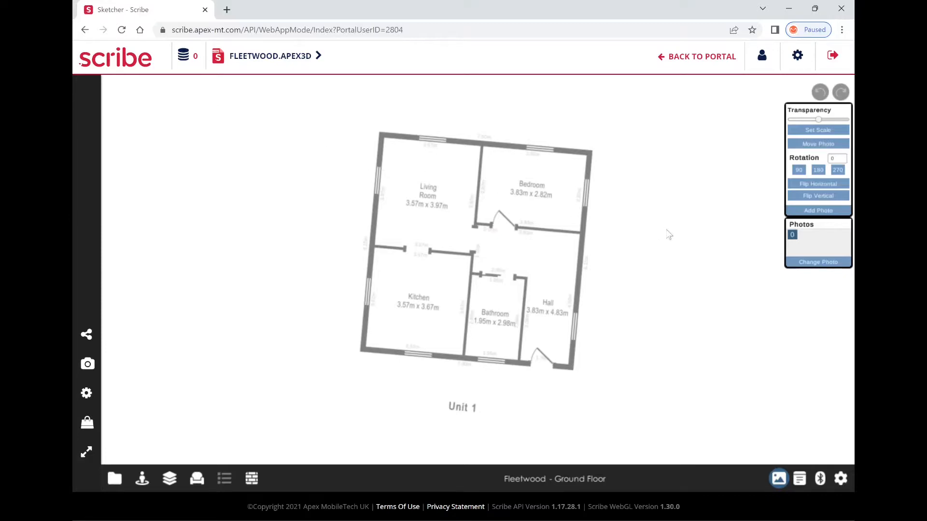
Step: Add Fleetwood Unit 2.jpg as a second background photo beside the Unit 1 plan
{"action": "left_click_drag", "start_coordinate": [669, 234], "coordinate": [513, 233]}
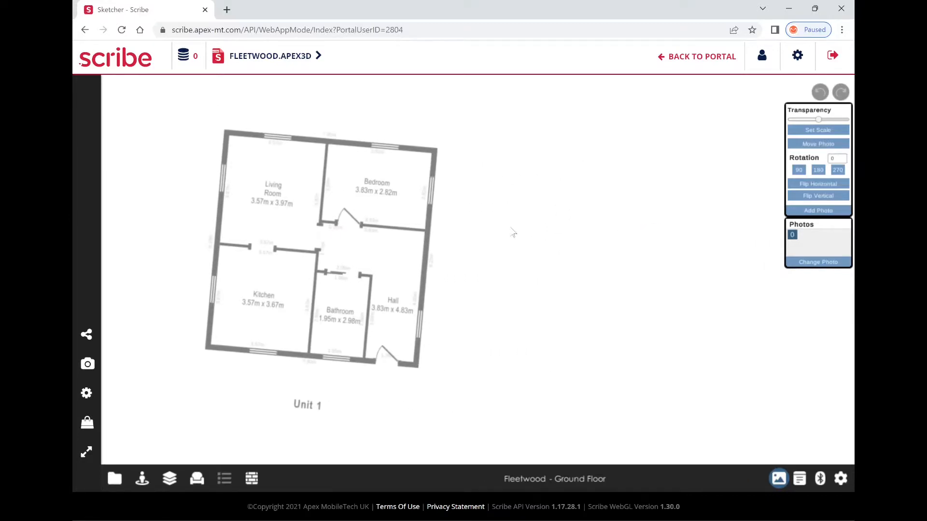
{"action": "left_click", "coordinate": [812, 213]}
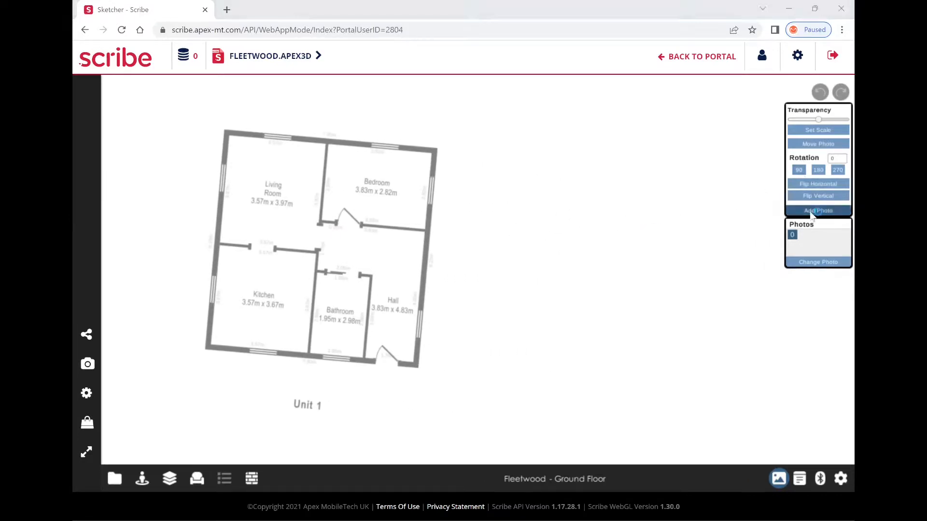
{"action": "double_click", "coordinate": [290, 116]}
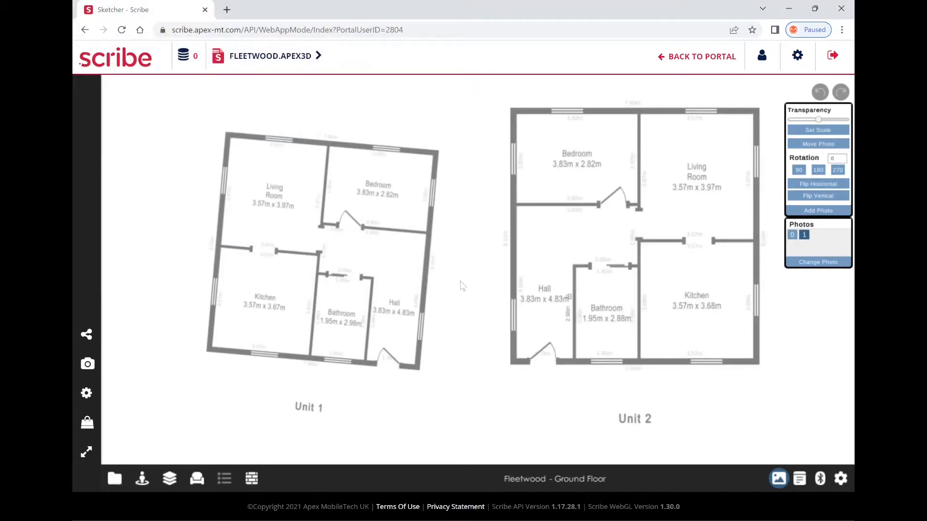
Step: Draw a trial wall along the upper outer wall of Unit 2 to check the photo's scale, and undo it
{"action": "left_click_drag", "start_coordinate": [465, 284], "coordinate": [452, 298]}
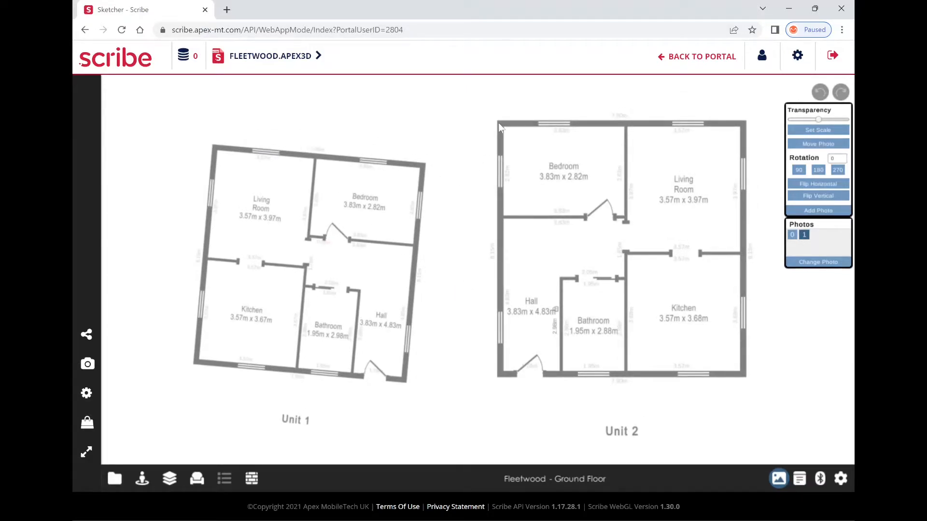
{"action": "left_click_drag", "start_coordinate": [498, 123], "coordinate": [753, 121]}
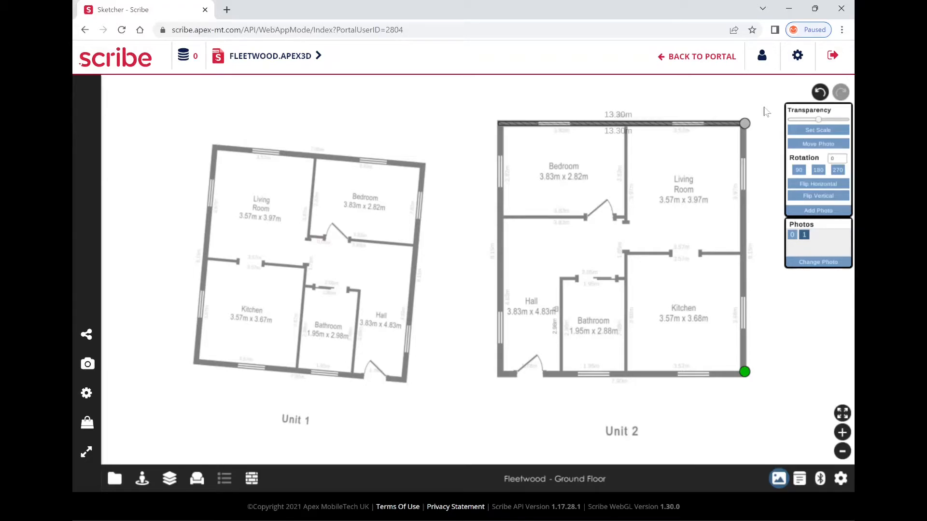
{"action": "left_click", "coordinate": [764, 108]}
{"action": "key", "text": "ctrl+z"}
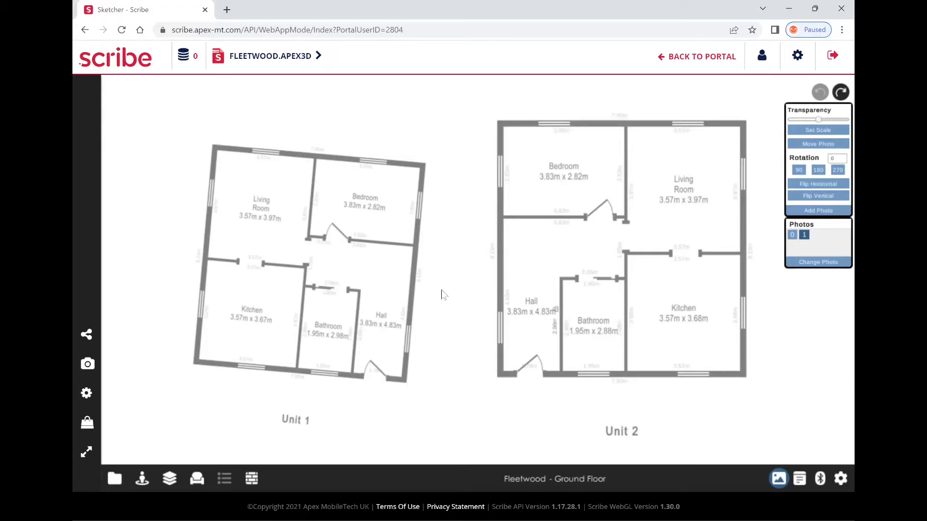
Step: Start setting the scale of the Unit 1 photo and span the measurement line across its upper outer wall, corner to corner
{"action": "mouse_move", "coordinate": [440, 294]}
{"action": "left_mouse_down"}
{"action": "mouse_move", "coordinate": [595, 281]}
{"action": "mouse_move", "coordinate": [609, 294]}
{"action": "left_mouse_up"}
{"action": "scroll", "coordinate": [596, 282], "scroll_direction": "up", "scroll_amount": 2}
{"action": "scroll", "coordinate": [603, 289], "scroll_direction": "up", "scroll_amount": 1}
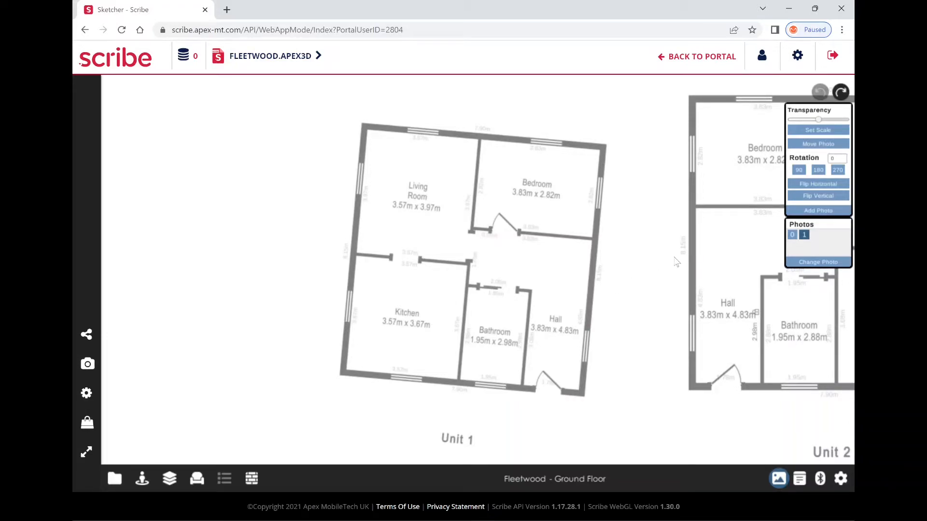
{"action": "left_click", "coordinate": [792, 234]}
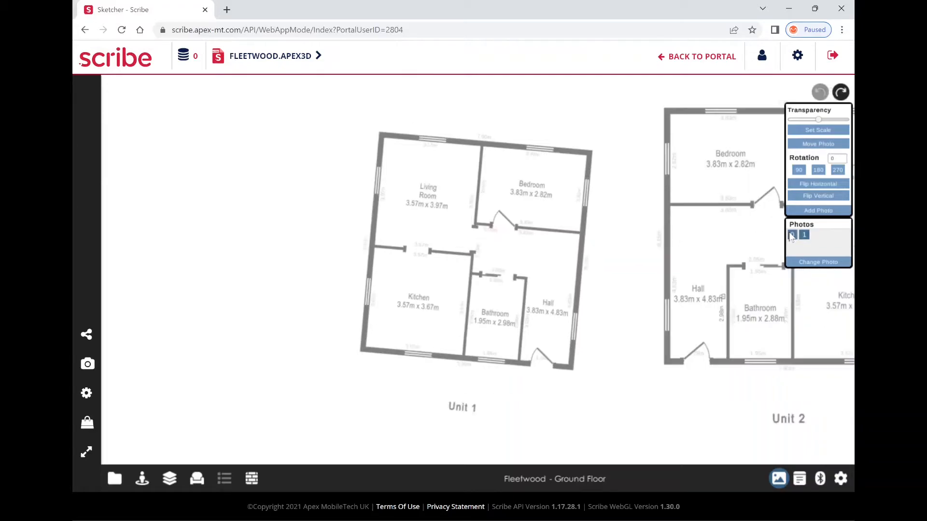
{"action": "left_click", "coordinate": [820, 132]}
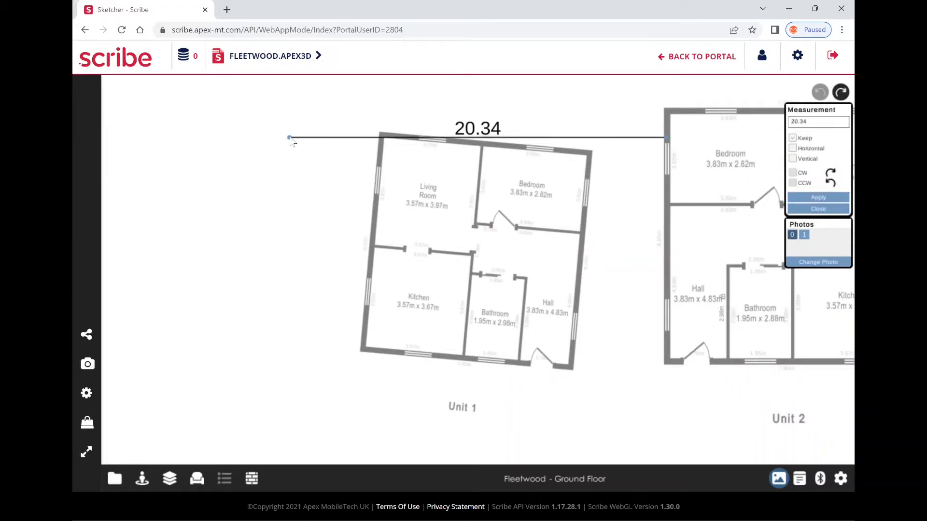
{"action": "left_click_drag", "start_coordinate": [290, 138], "coordinate": [379, 132]}
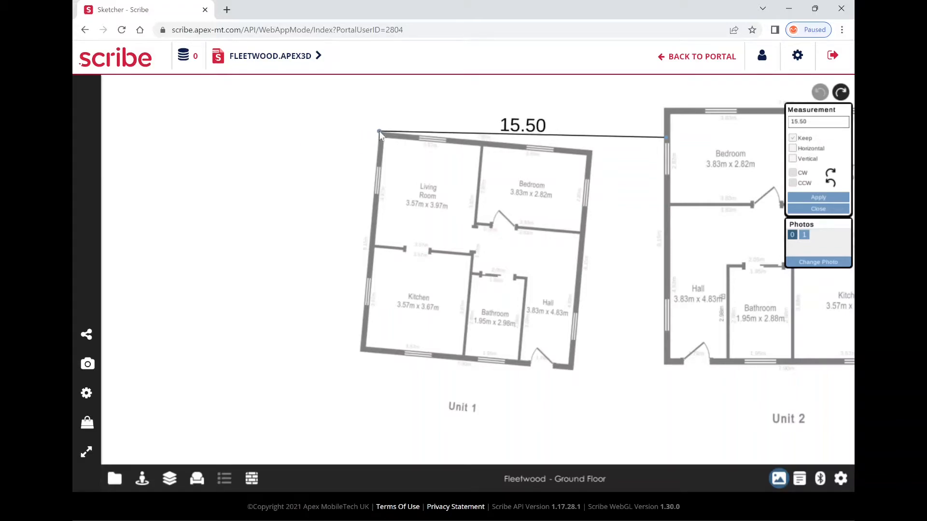
{"action": "left_click_drag", "start_coordinate": [665, 138], "coordinate": [591, 150]}
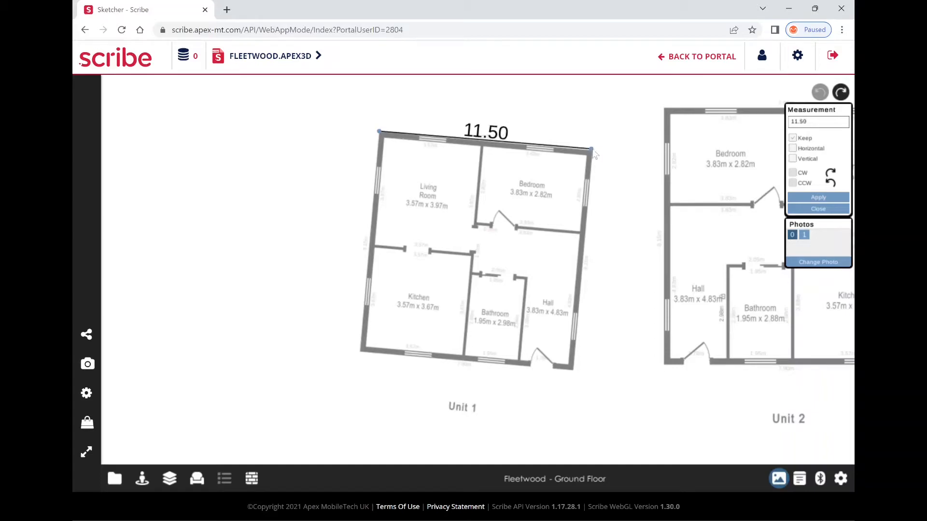
Step: Set the Unit 1 measurement to 7.9, align it horizontally with counter-clockwise rotation, and apply the scale
{"action": "double_click", "coordinate": [813, 124]}
{"action": "type", "text": "7"}
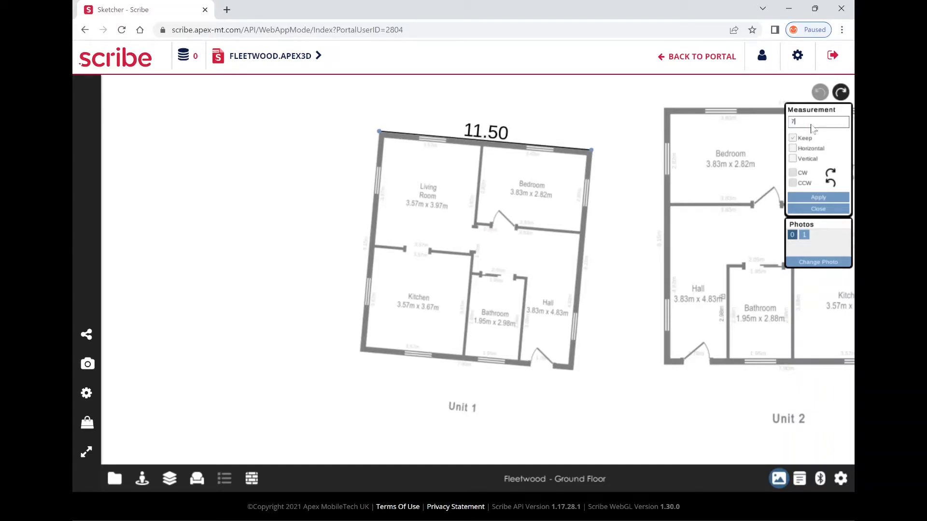
{"action": "type", "text": ".9"}
{"action": "left_click", "coordinate": [792, 148]}
{"action": "left_click", "coordinate": [792, 183]}
{"action": "left_click", "coordinate": [805, 196]}
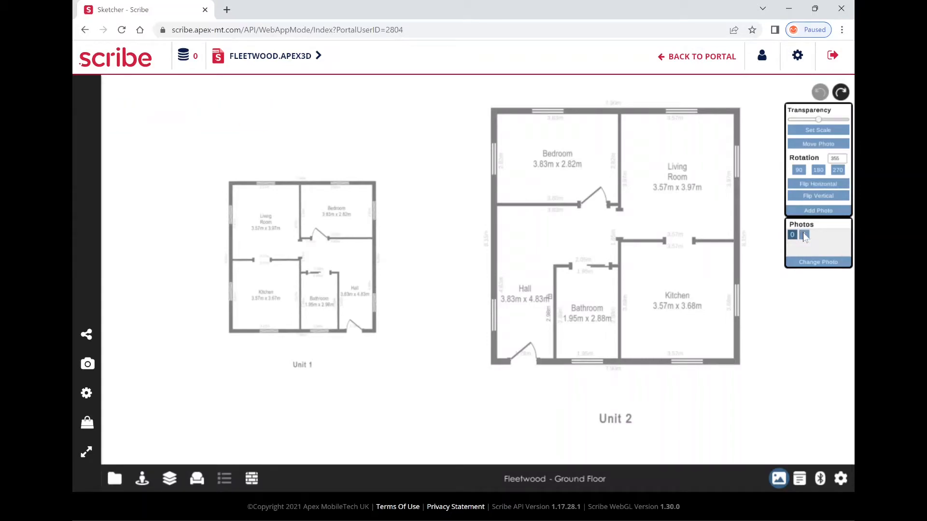
Step: Draw a trial wall along the upper outer wall of Unit 1 to check its new scale, and undo it
{"action": "left_click", "coordinate": [228, 181]}
{"action": "left_click_drag", "start_coordinate": [228, 181], "coordinate": [377, 183]}
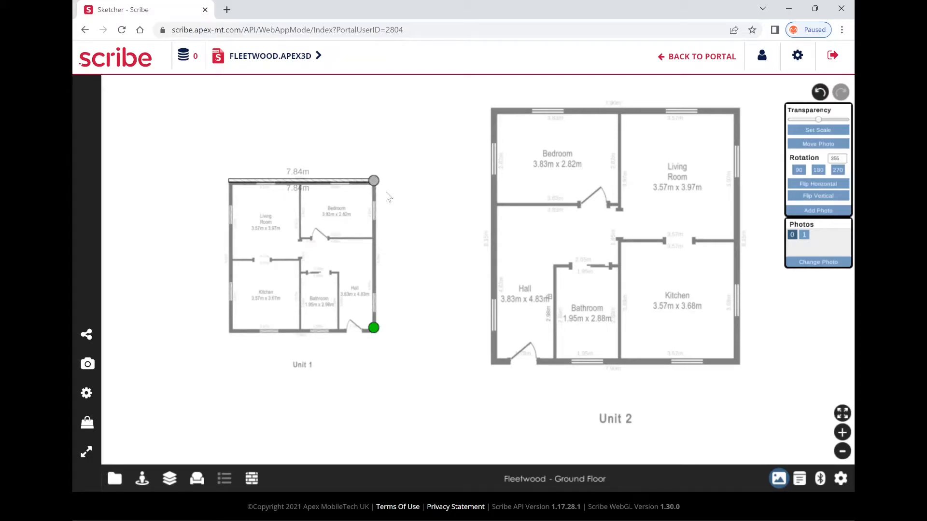
{"action": "key", "text": "ctrl+z"}
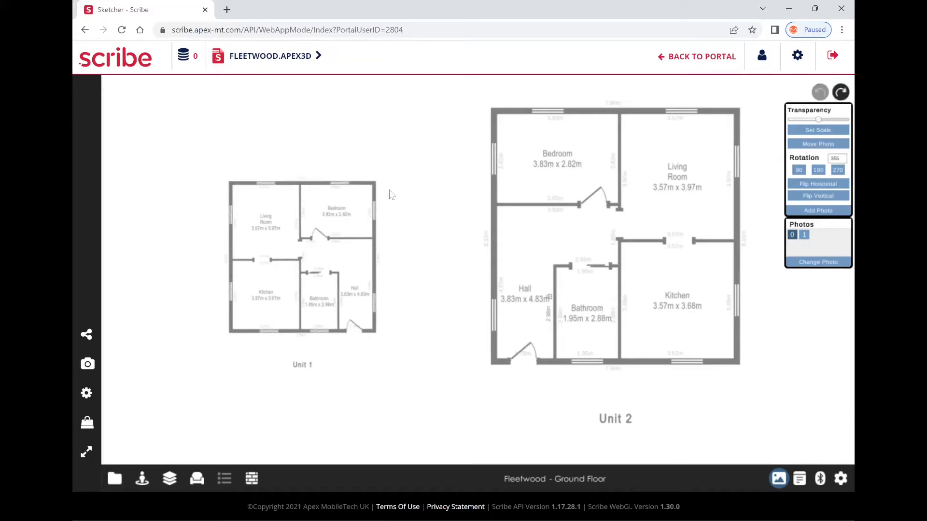
Step: Scale the Unit 2 photo by spanning the measurement line across its upper outer wall and setting the length to 7.9
{"action": "left_click", "coordinate": [803, 235]}
{"action": "left_click", "coordinate": [803, 129]}
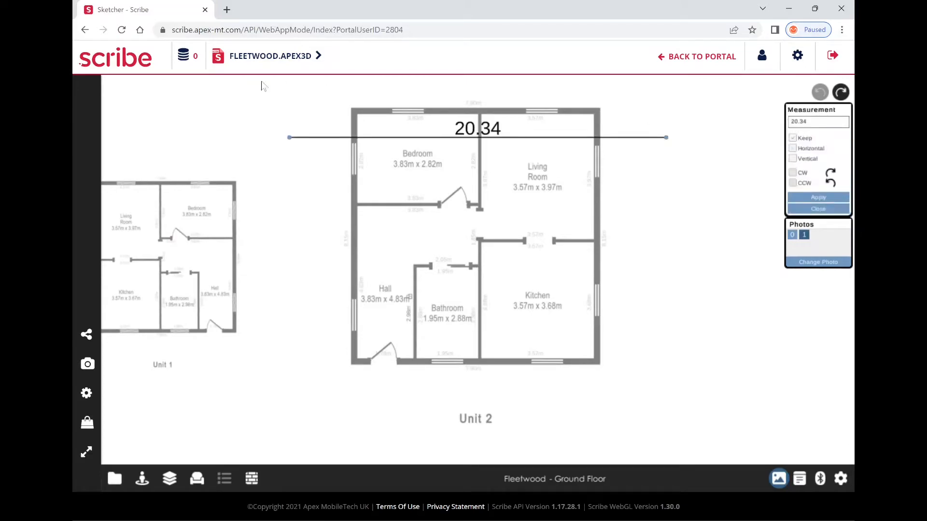
{"action": "left_click_drag", "start_coordinate": [289, 139], "coordinate": [351, 111]}
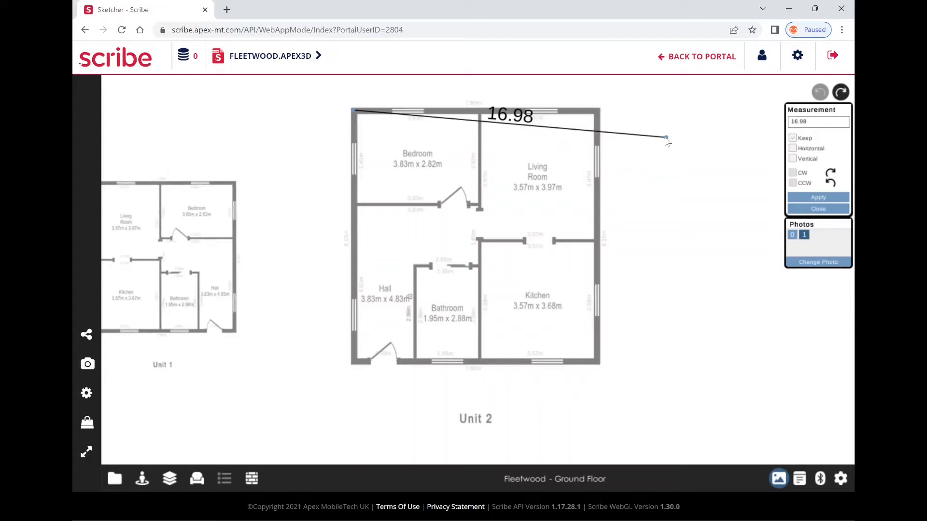
{"action": "left_click_drag", "start_coordinate": [666, 137], "coordinate": [601, 111]}
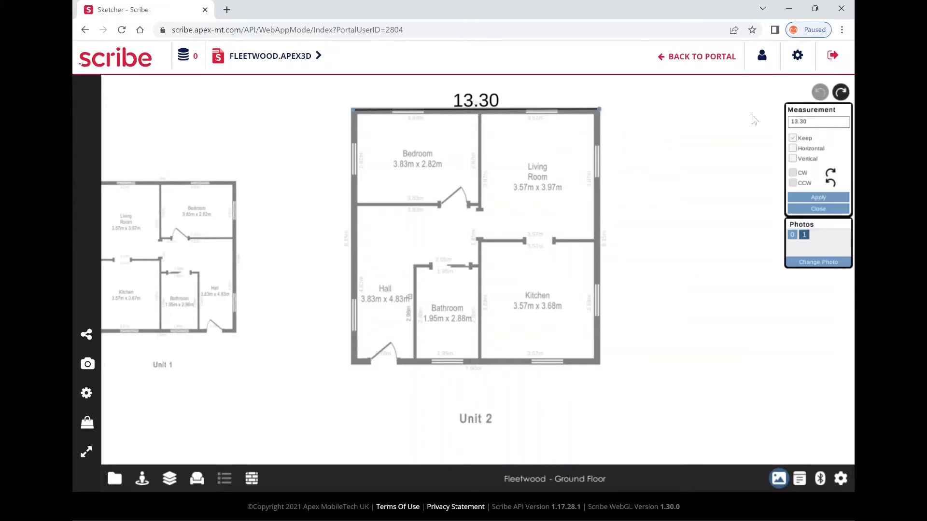
{"action": "double_click", "coordinate": [797, 122]}
{"action": "type", "text": "7.9"}
{"action": "left_click", "coordinate": [822, 196]}
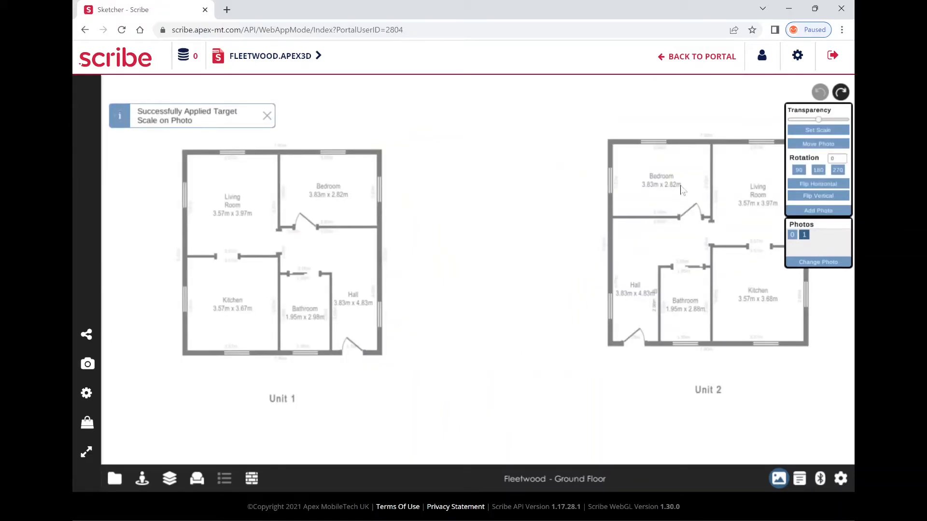
Step: Move the Unit 2 photo left by 2 m and down by 2 m in 1.00 m increments
{"action": "left_click", "coordinate": [818, 143]}
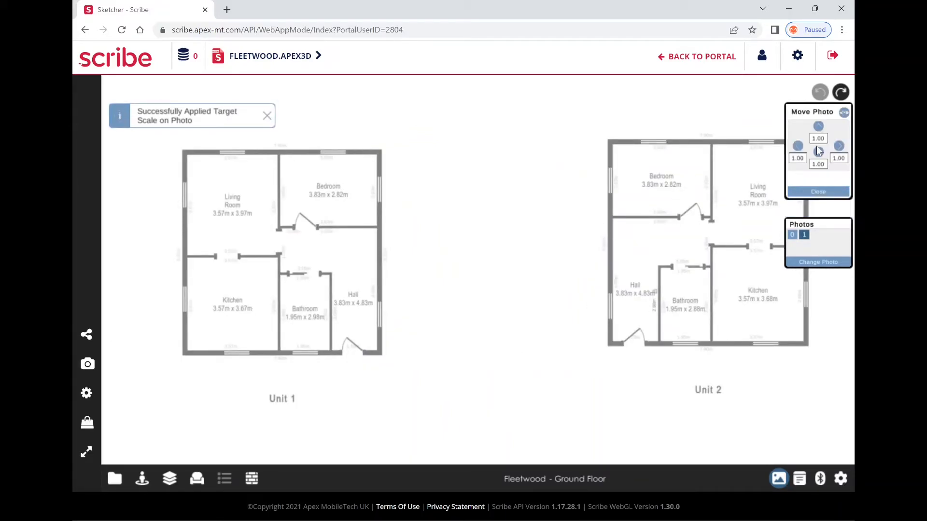
{"action": "left_click", "coordinate": [798, 145]}
{"action": "left_click", "coordinate": [798, 146]}
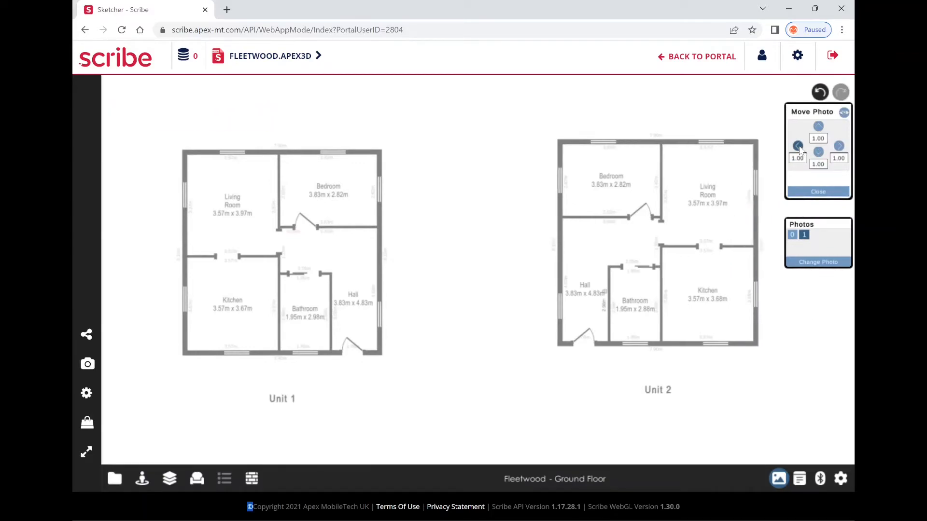
{"action": "left_click", "coordinate": [818, 152]}
{"action": "left_click", "coordinate": [818, 152]}
Step: Move the Unit 2 photo another 3 m left and 1 m up
{"action": "double_click", "coordinate": [796, 161]}
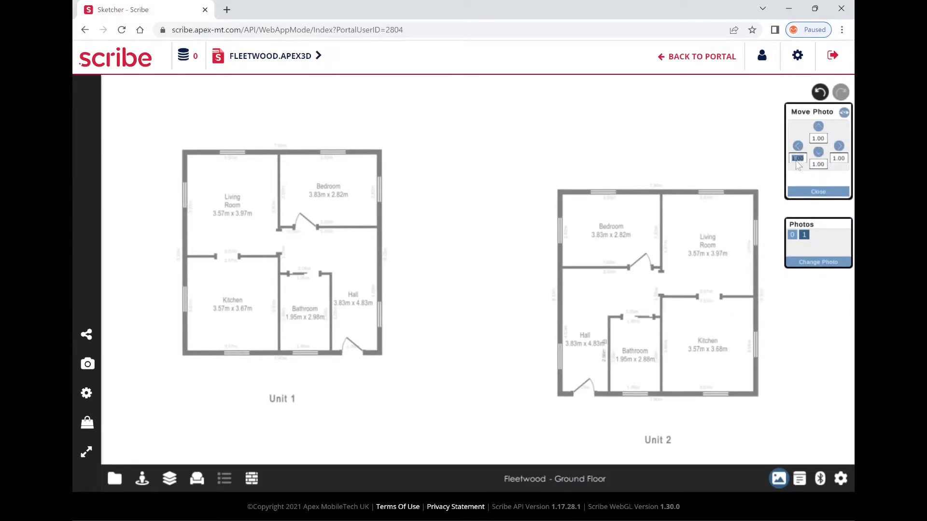
{"action": "type", "text": "3"}
{"action": "left_click", "coordinate": [798, 146]}
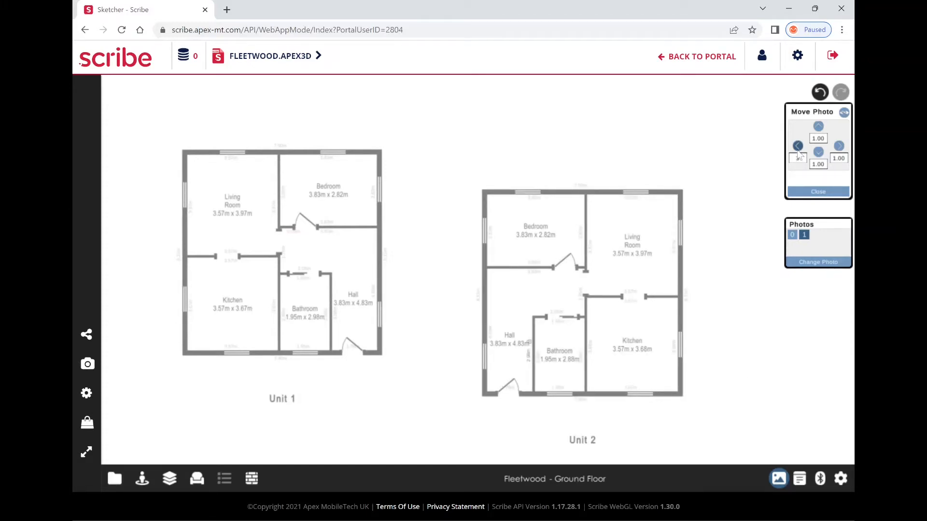
{"action": "left_click", "coordinate": [818, 127]}
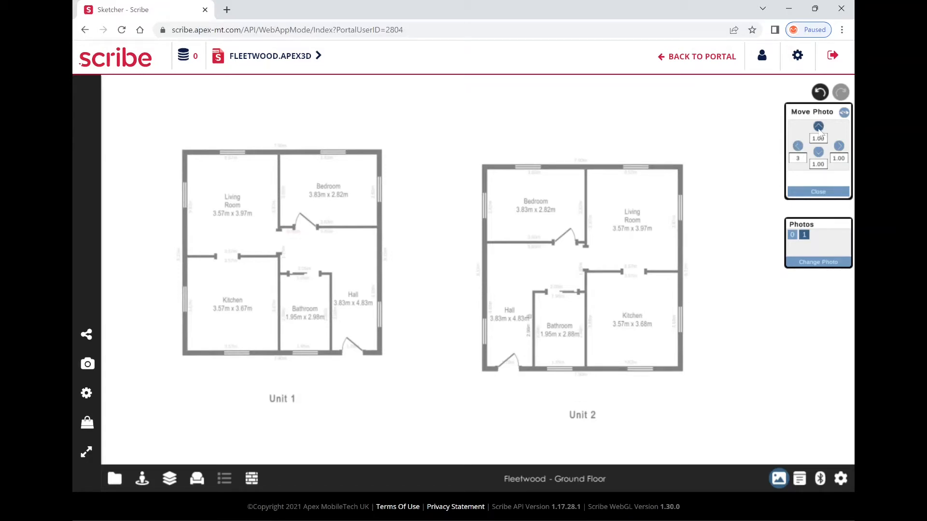
Step: Move the Unit 2 photo about 1.43 m left and 0.52 m up, using a move line started at its upper-left corner
{"action": "left_click", "coordinate": [844, 113]}
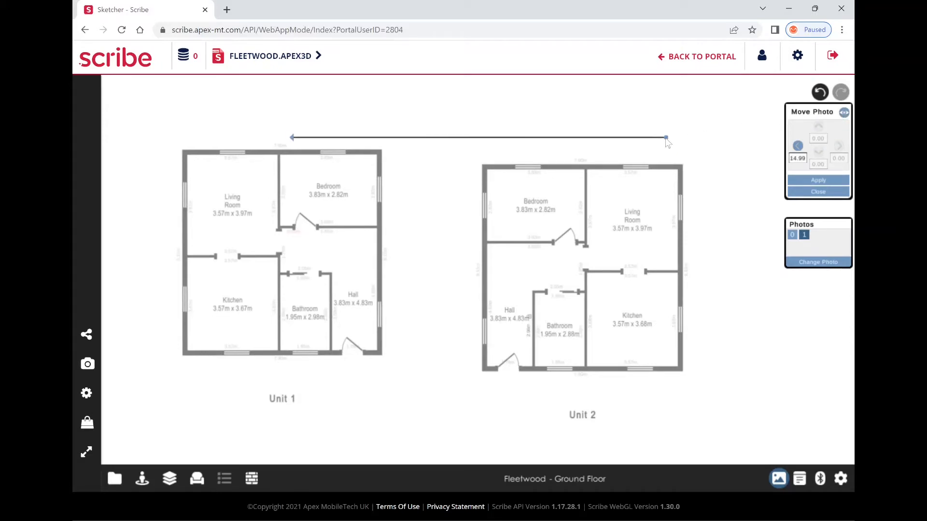
{"action": "left_click_drag", "start_coordinate": [669, 139], "coordinate": [483, 166]}
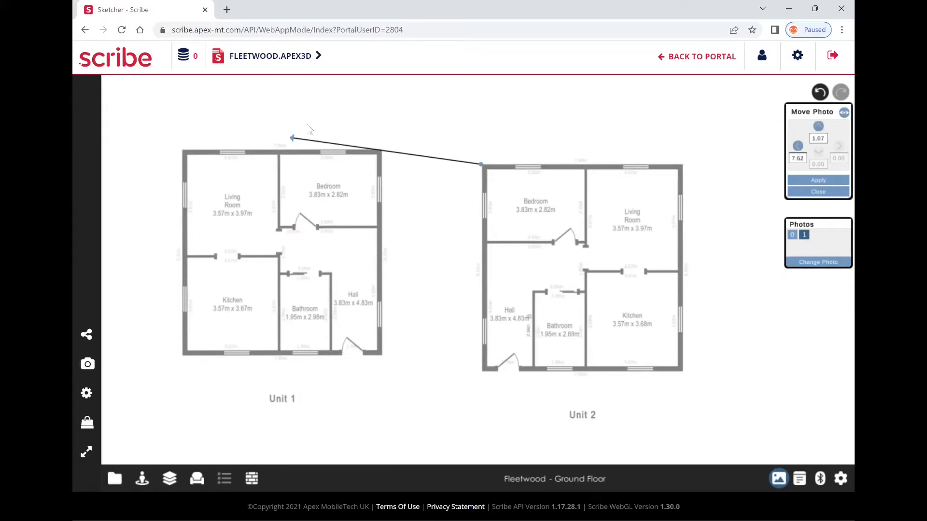
{"action": "left_click_drag", "start_coordinate": [292, 139], "coordinate": [439, 156]}
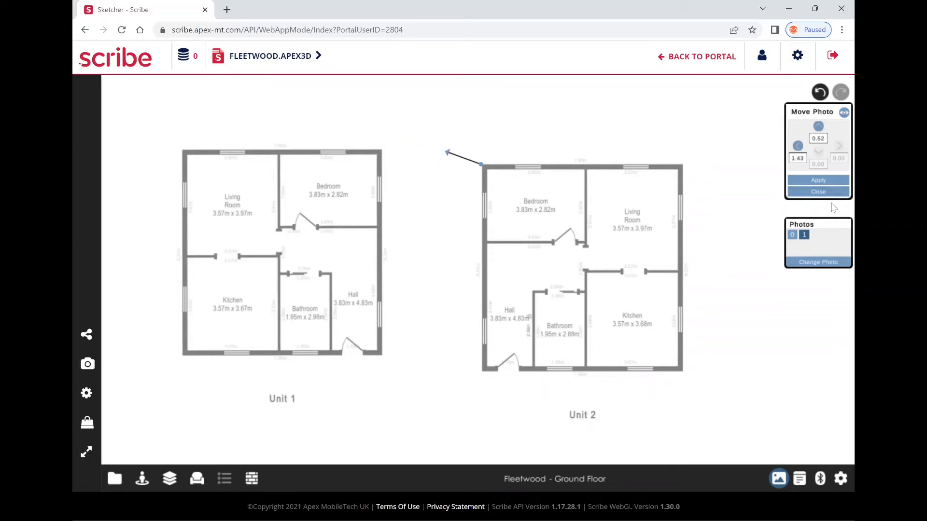
{"action": "left_click", "coordinate": [827, 181]}
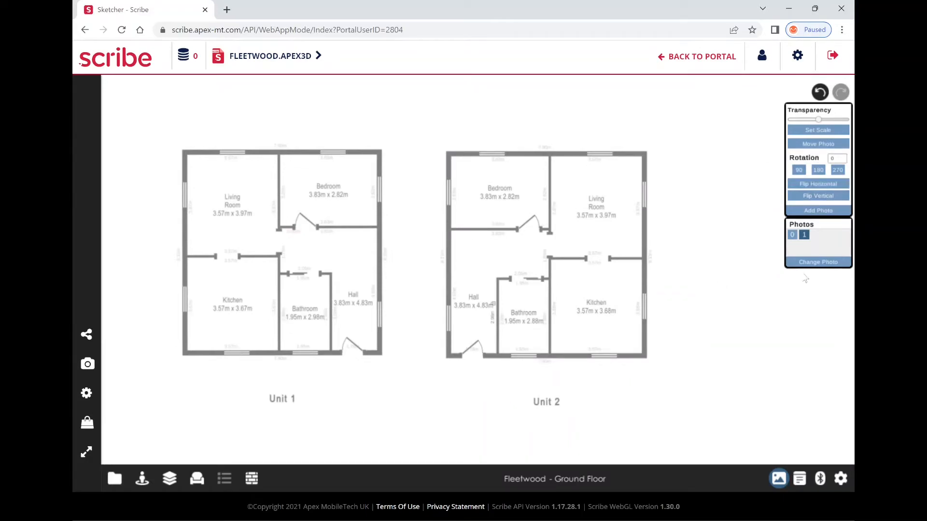
Step: Increase the Unit 1 photo's transparency and trace its outer walls as a rectangular room about 7.91 m by 8.09 m
{"action": "left_click", "coordinate": [792, 235]}
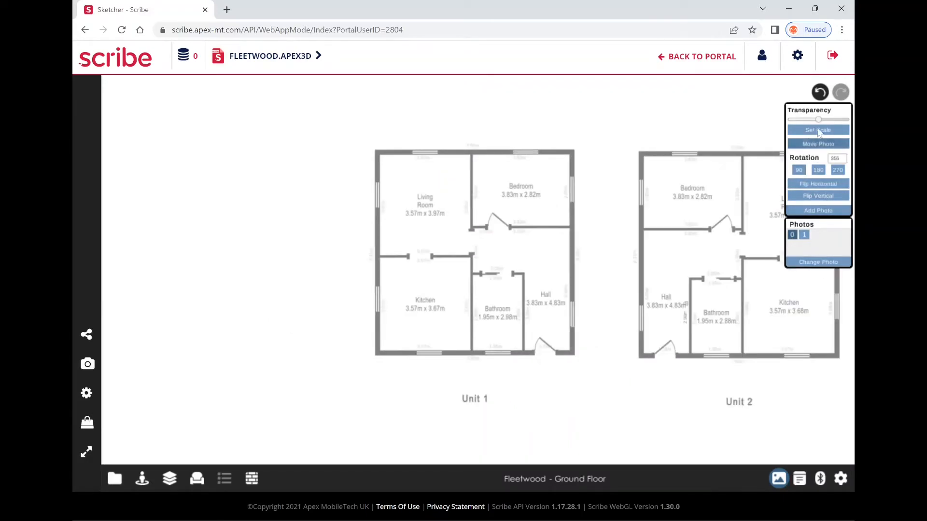
{"action": "mouse_move", "coordinate": [817, 120]}
{"action": "left_mouse_down"}
{"action": "mouse_move", "coordinate": [802, 119]}
{"action": "mouse_move", "coordinate": [835, 120]}
{"action": "left_mouse_up"}
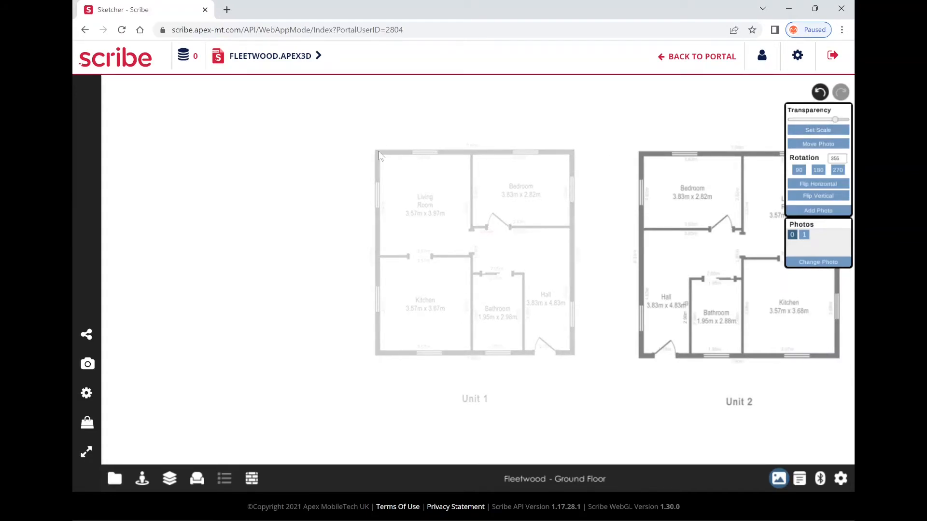
{"action": "mouse_move", "coordinate": [377, 153]}
{"action": "left_mouse_down"}
{"action": "mouse_move", "coordinate": [576, 153]}
{"action": "mouse_move", "coordinate": [584, 250]}
{"action": "mouse_move", "coordinate": [577, 349]}
{"action": "mouse_move", "coordinate": [384, 351]}
{"action": "mouse_move", "coordinate": [401, 180]}
{"action": "mouse_move", "coordinate": [395, 142]}
{"action": "left_mouse_up"}
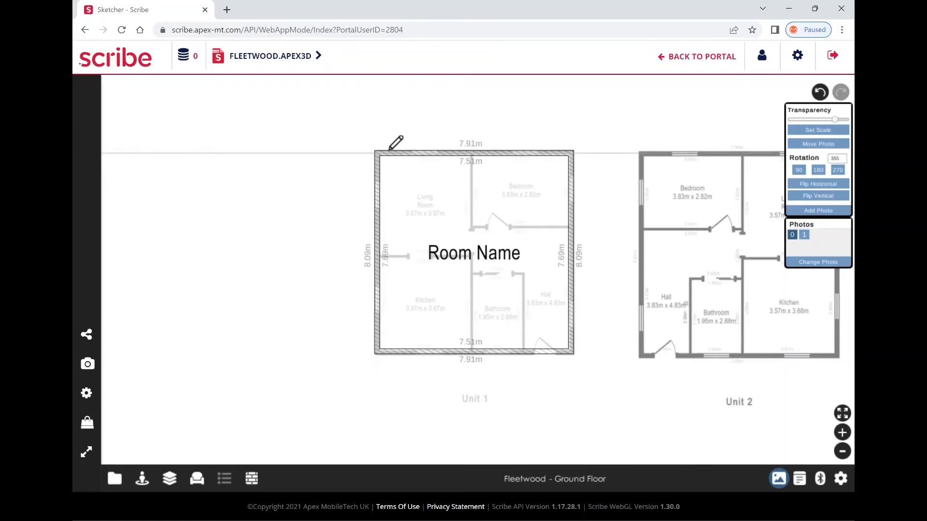
{"action": "scroll", "coordinate": [560, 280], "scroll_direction": "up", "scroll_amount": 5}
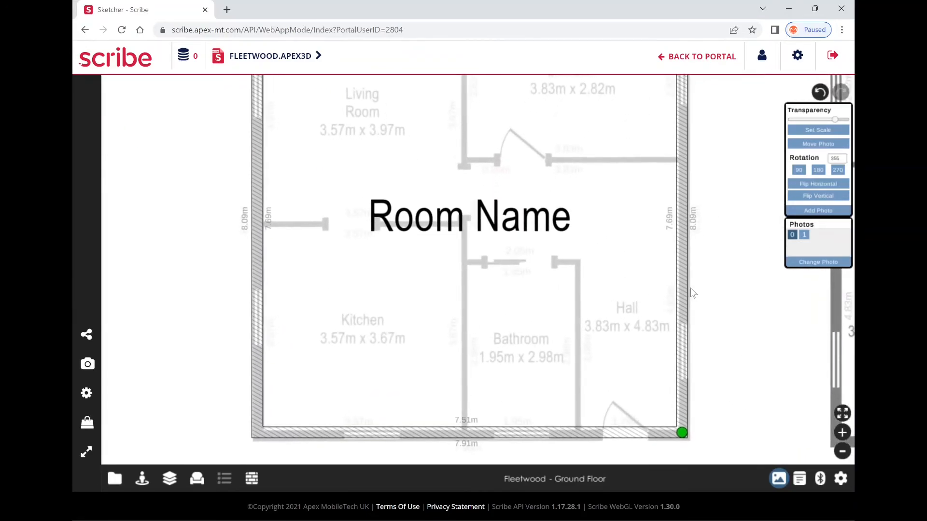
Step: Shift the traced room's outer wall beside the Hall outward to match the Unit 1 photo, making the room about 7.96 m wide
{"action": "left_click", "coordinate": [567, 233]}
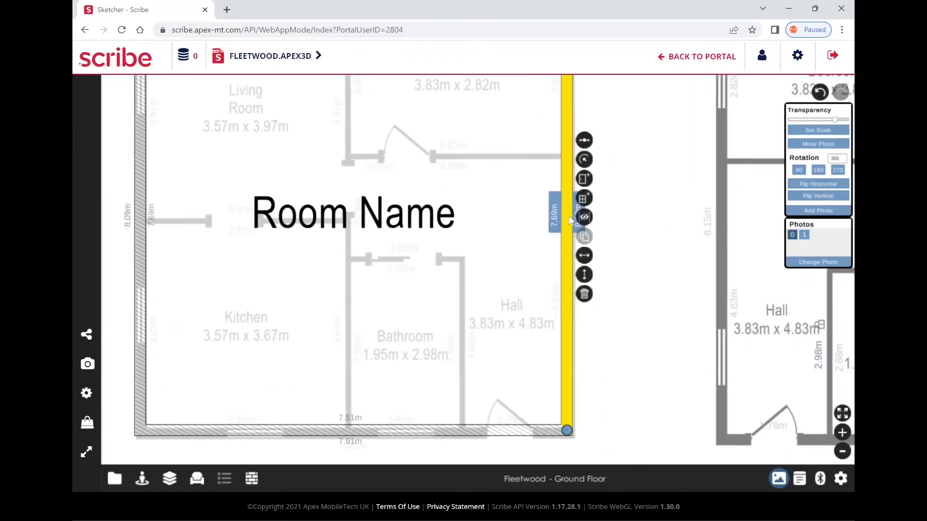
{"action": "left_click_drag", "start_coordinate": [586, 220], "coordinate": [569, 219]}
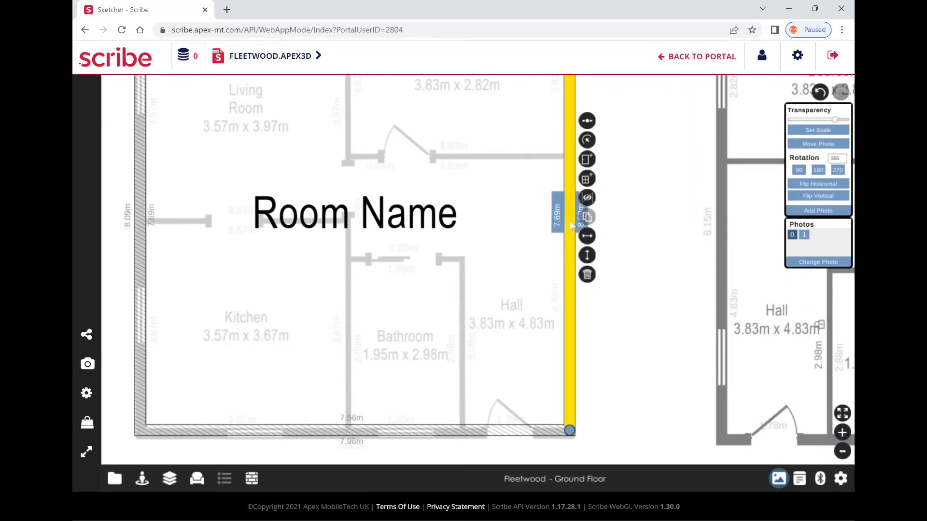
{"action": "left_click", "coordinate": [647, 311]}
{"action": "left_click", "coordinate": [574, 433]}
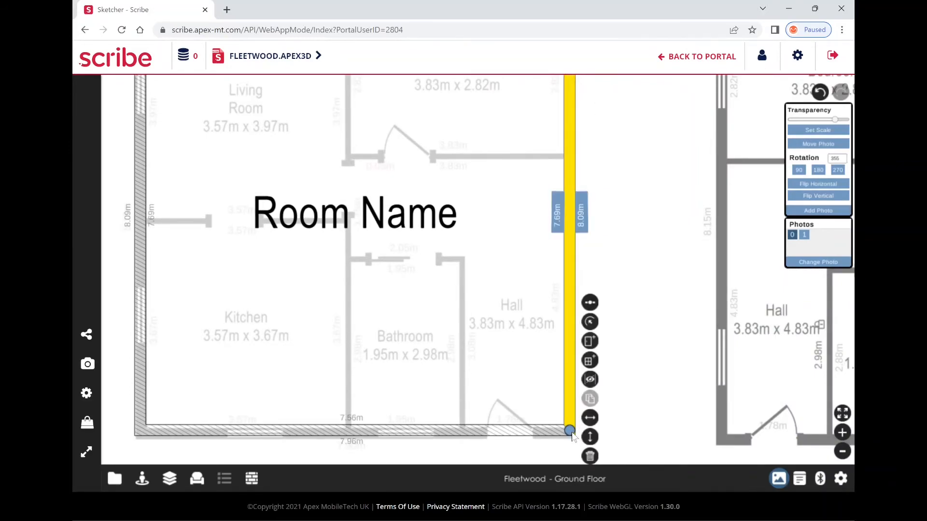
{"action": "left_click", "coordinate": [571, 435]}
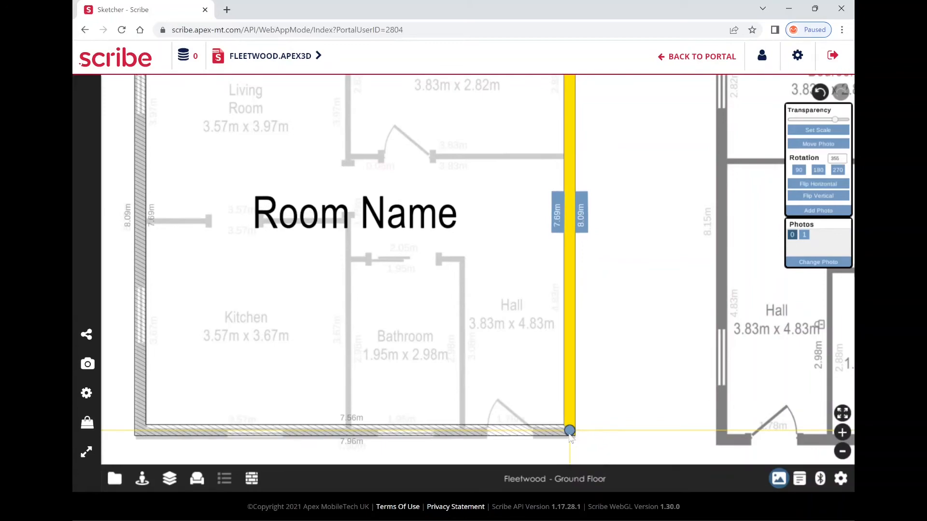
{"action": "left_click", "coordinate": [151, 434]}
{"action": "mouse_move", "coordinate": [141, 431]}
{"action": "left_mouse_down"}
{"action": "mouse_move", "coordinate": [144, 443]}
{"action": "mouse_move", "coordinate": [152, 430]}
{"action": "mouse_move", "coordinate": [140, 429]}
{"action": "left_mouse_up"}
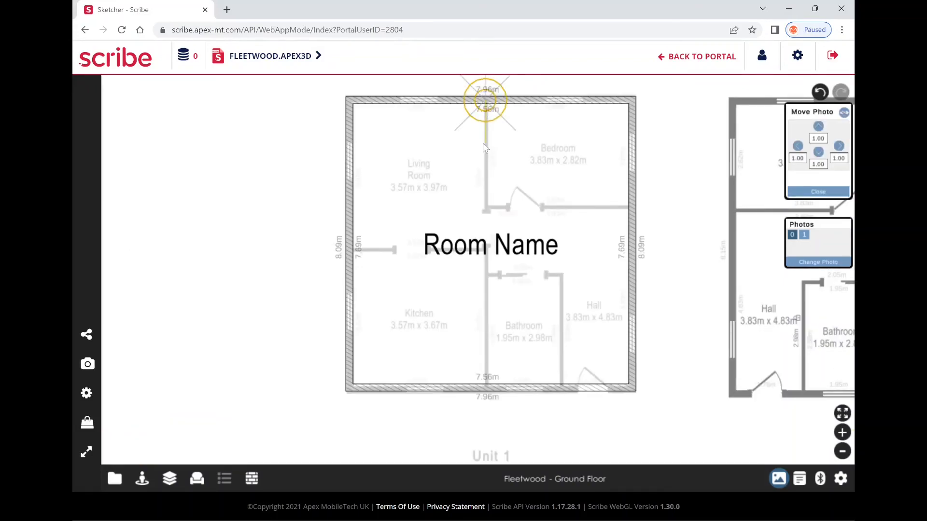
Step: Trace Unit 1's interior walls over the photo: the full-height central wall, the living room/kitchen divider, the bedroom wall and the bathroom walls
{"action": "left_click_drag", "start_coordinate": [482, 143], "coordinate": [487, 387]}
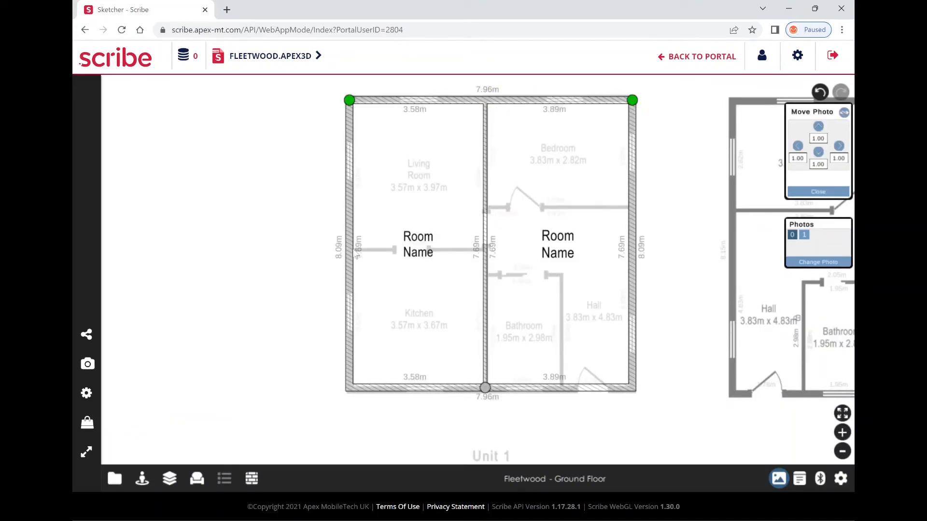
{"action": "mouse_move", "coordinate": [356, 250]}
{"action": "left_mouse_down"}
{"action": "mouse_move", "coordinate": [349, 248]}
{"action": "mouse_move", "coordinate": [485, 249]}
{"action": "left_mouse_up"}
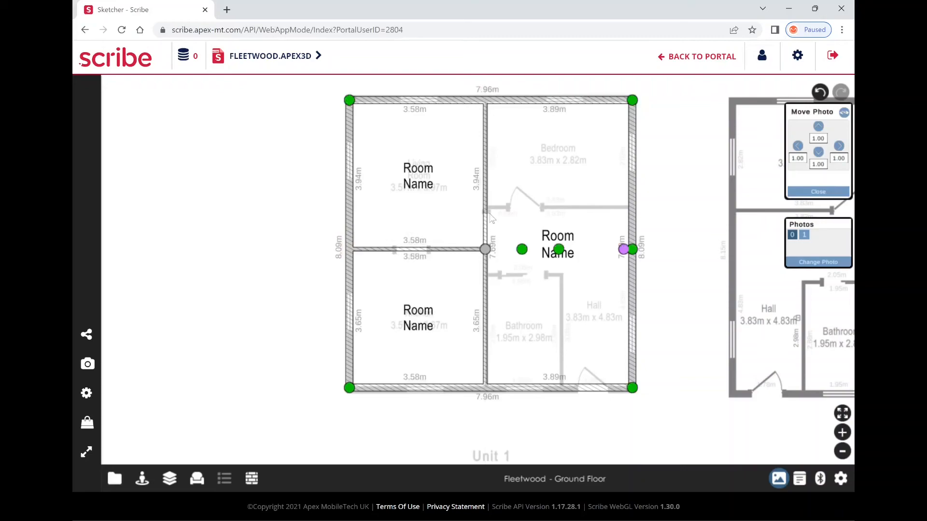
{"action": "mouse_move", "coordinate": [485, 207]}
{"action": "left_mouse_down"}
{"action": "mouse_move", "coordinate": [615, 196]}
{"action": "mouse_move", "coordinate": [632, 207]}
{"action": "left_mouse_up"}
{"action": "mouse_move", "coordinate": [485, 273]}
{"action": "left_mouse_down"}
{"action": "mouse_move", "coordinate": [560, 274]}
{"action": "mouse_move", "coordinate": [565, 396]}
{"action": "left_mouse_up"}
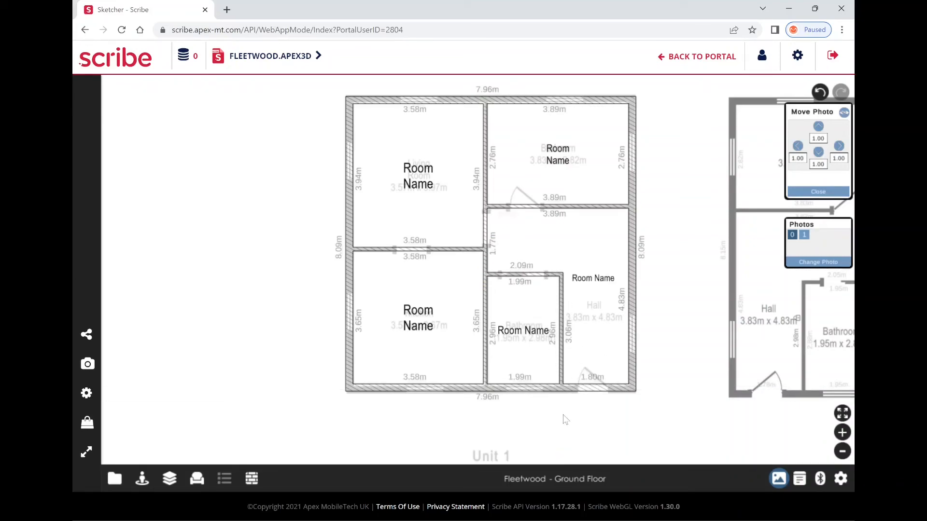
Step: Move the Unit 1 photo down 9 m in 1.00 m increments, clear of the traced walls
{"action": "left_click", "coordinate": [818, 152]}
{"action": "triple_click", "coordinate": [818, 152]}
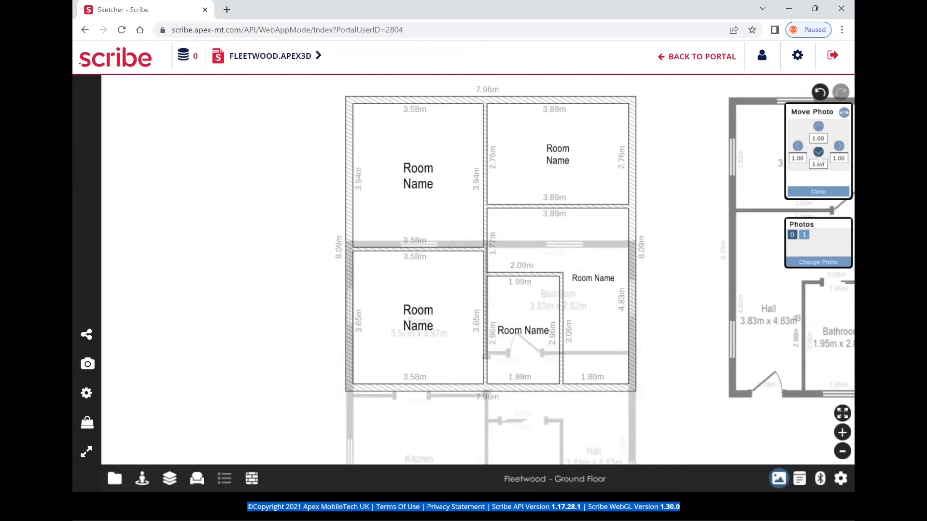
{"action": "left_click", "coordinate": [818, 152]}
{"action": "left_click", "coordinate": [818, 152]}
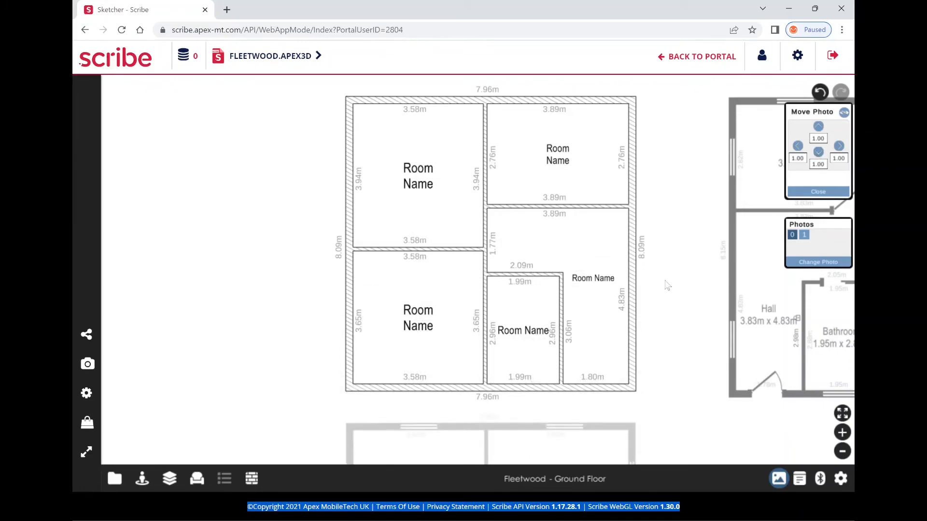
{"action": "left_click_drag", "start_coordinate": [662, 232], "coordinate": [665, 249]}
{"action": "scroll", "coordinate": [665, 249], "scroll_direction": "down", "scroll_amount": 5}
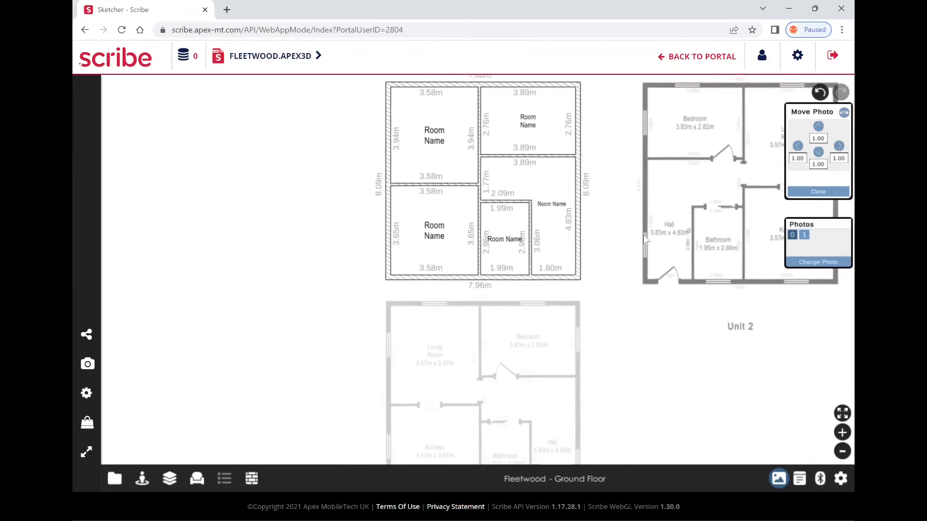
{"action": "left_click_drag", "start_coordinate": [599, 297], "coordinate": [590, 246]}
{"action": "scroll", "coordinate": [589, 246], "scroll_direction": "down", "scroll_amount": 3}
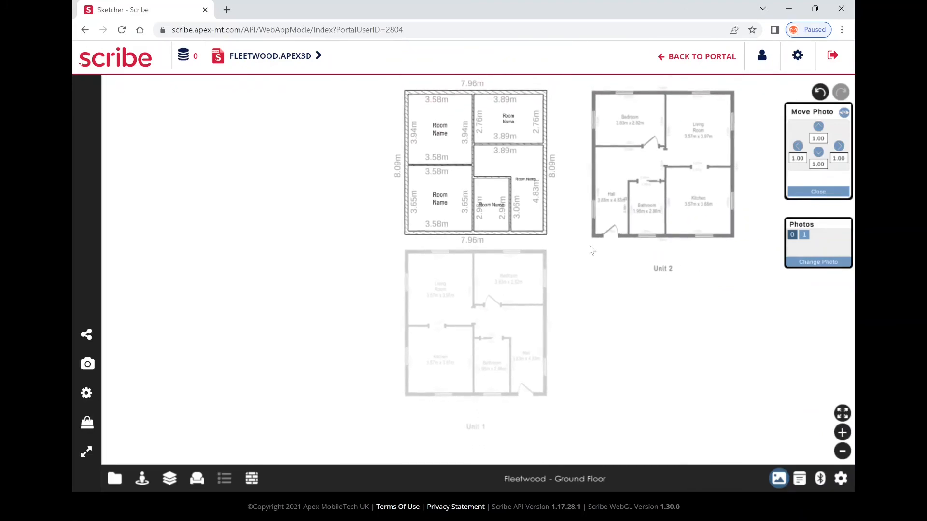